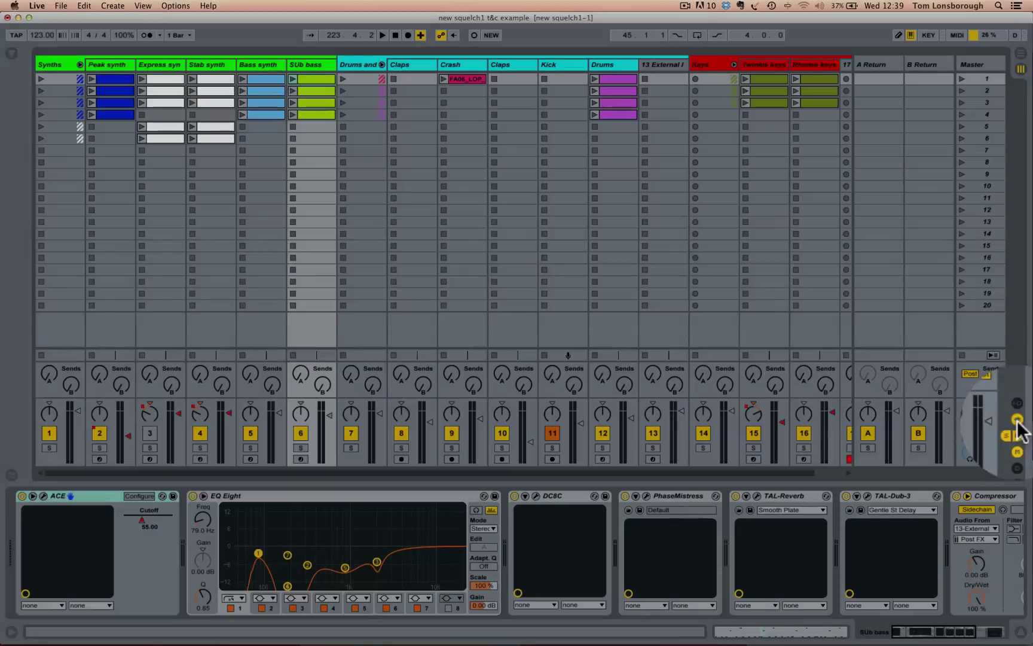
- Turn on the Session mixer's device lists so each track shows plug-ins like ACE, EQ Eight and TAL-Reverb
{"action": "left_click", "coordinate": [1019, 421]}
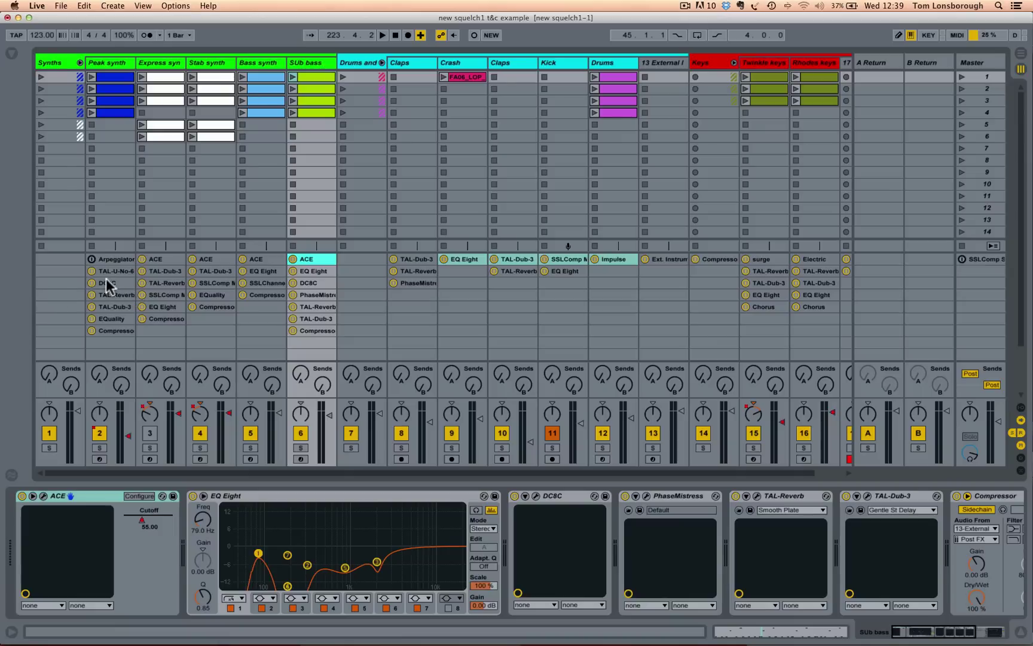
- Toggle TAL-Dub-3 off and back on in the Stab synth chain, then delete it
{"action": "left_click", "coordinate": [223, 272]}
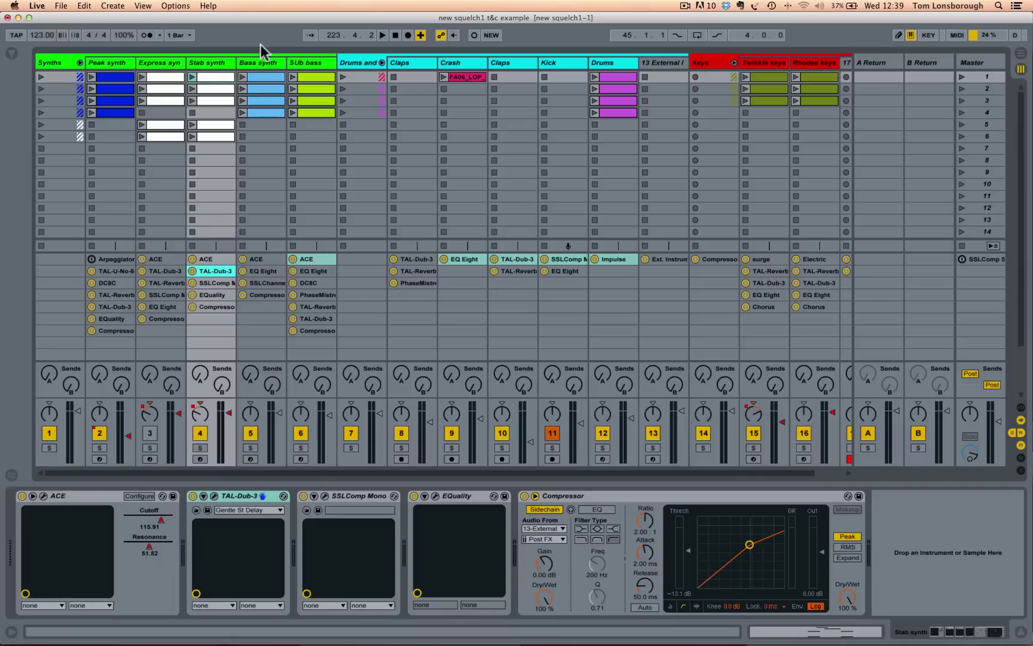
{"action": "left_click", "coordinate": [191, 270]}
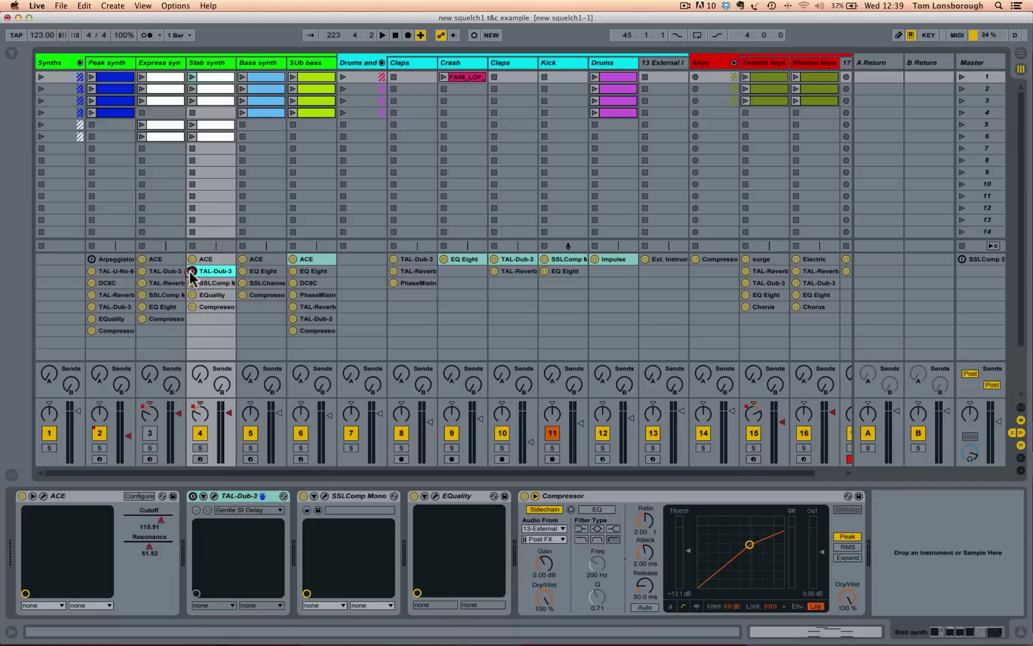
{"action": "left_click", "coordinate": [192, 271]}
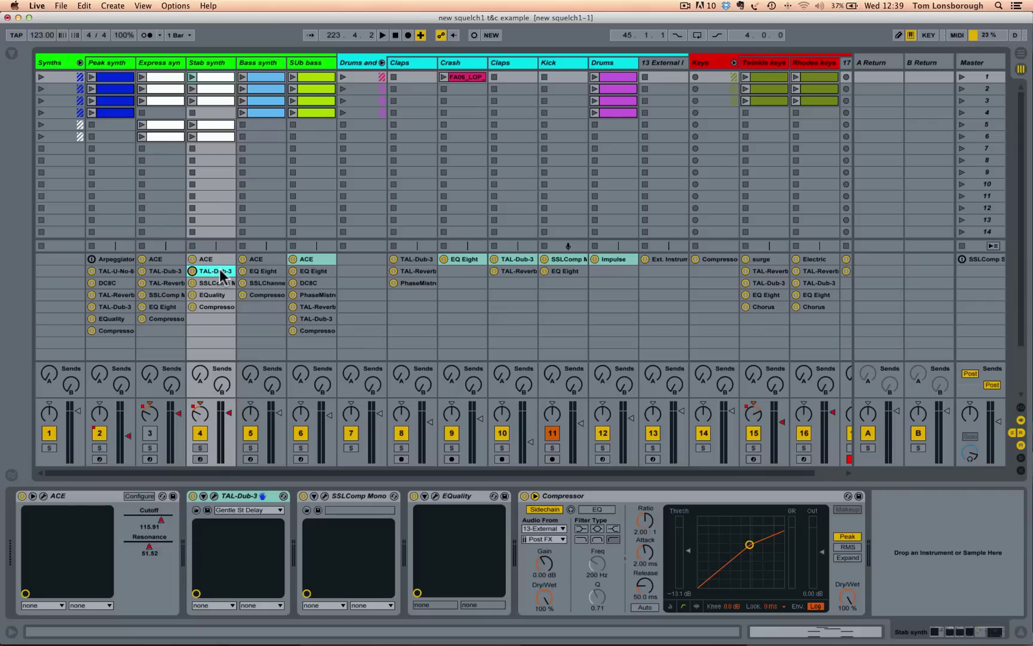
{"action": "left_click", "coordinate": [220, 270]}
{"action": "key", "text": "Delete"}
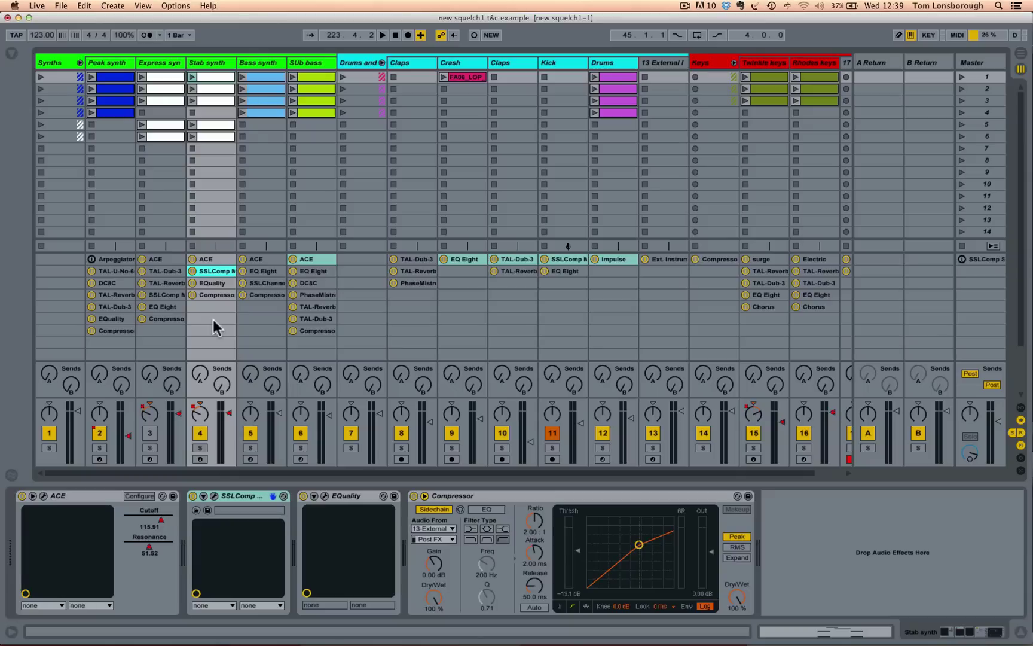
- Undo the deletion to restore TAL-Dub-3 between ACE and SSLComp Mono, and select it
{"action": "key", "text": "super+v"}
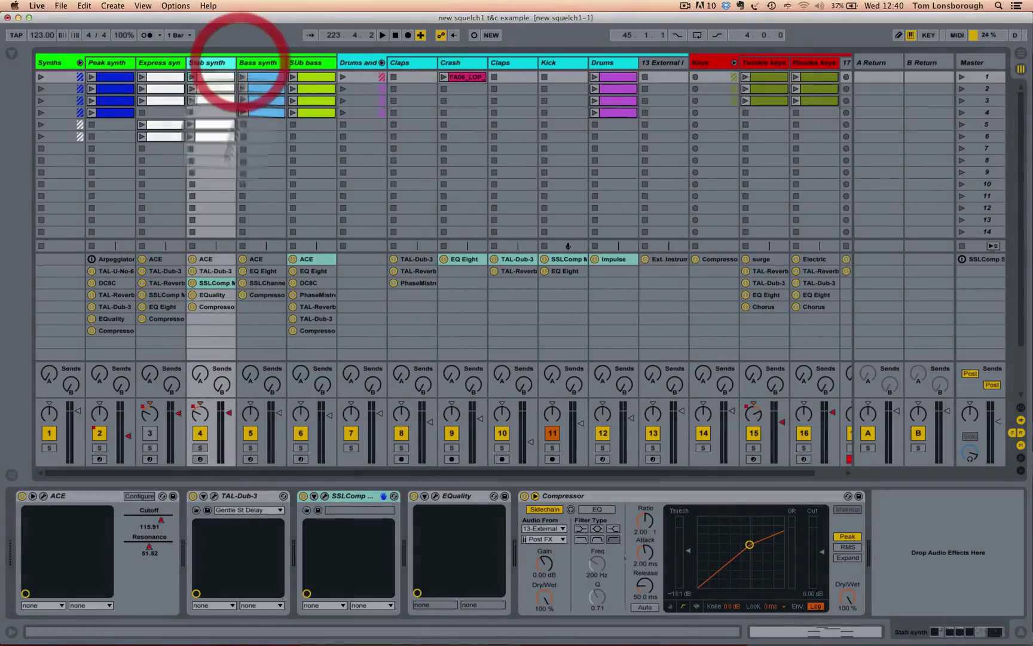
{"action": "left_click", "coordinate": [212, 271]}
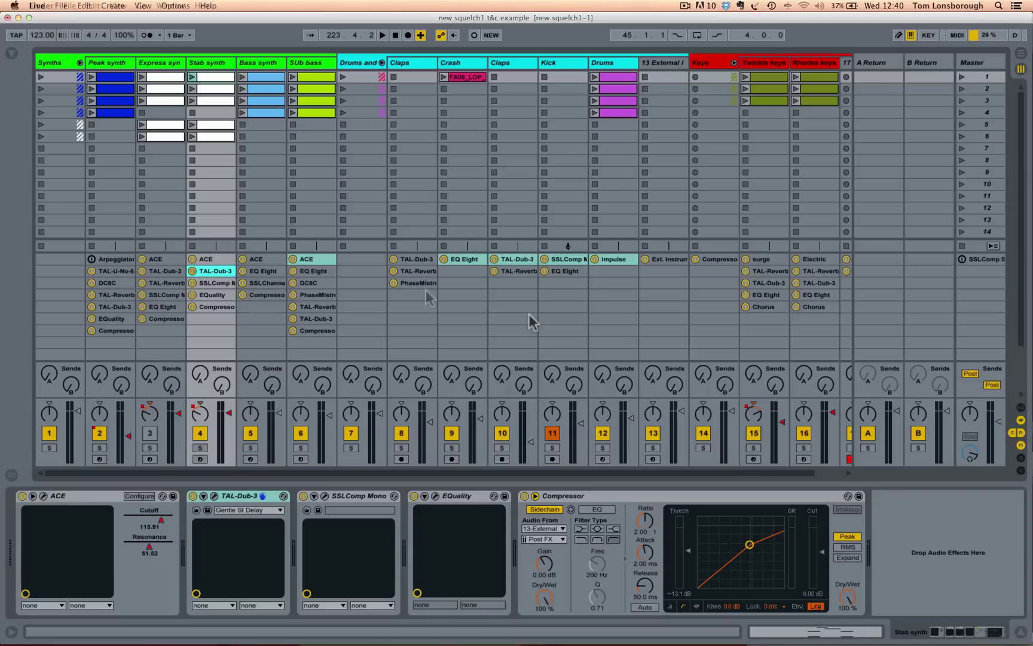
- Open a new Finder window and jump to the hidden user Library folder from the Go menu
{"action": "key", "text": "super+n"}
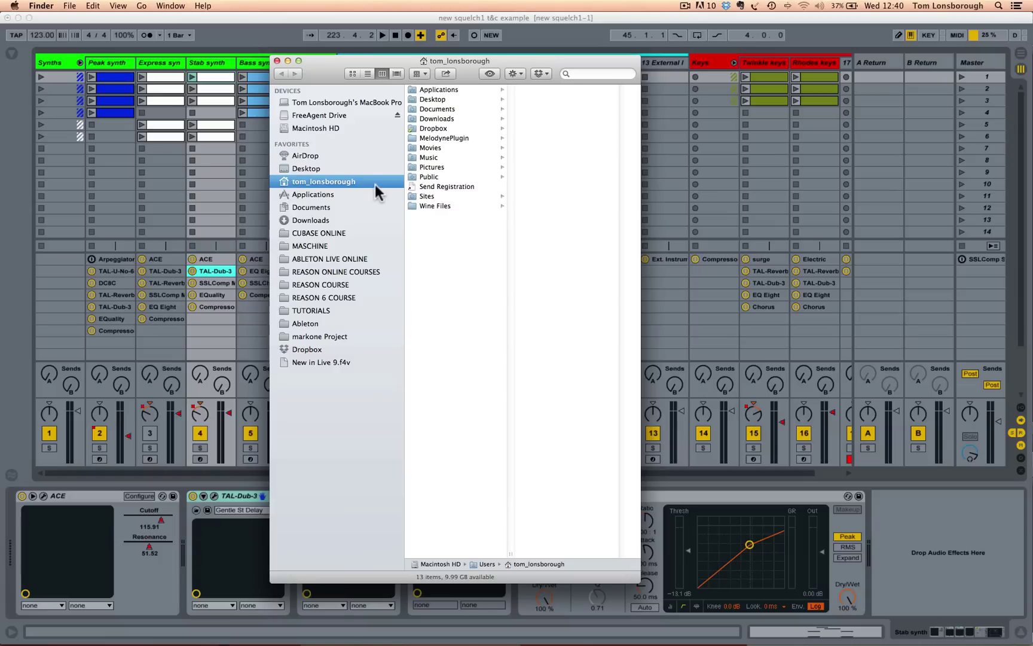
{"action": "left_click", "coordinate": [141, 6]}
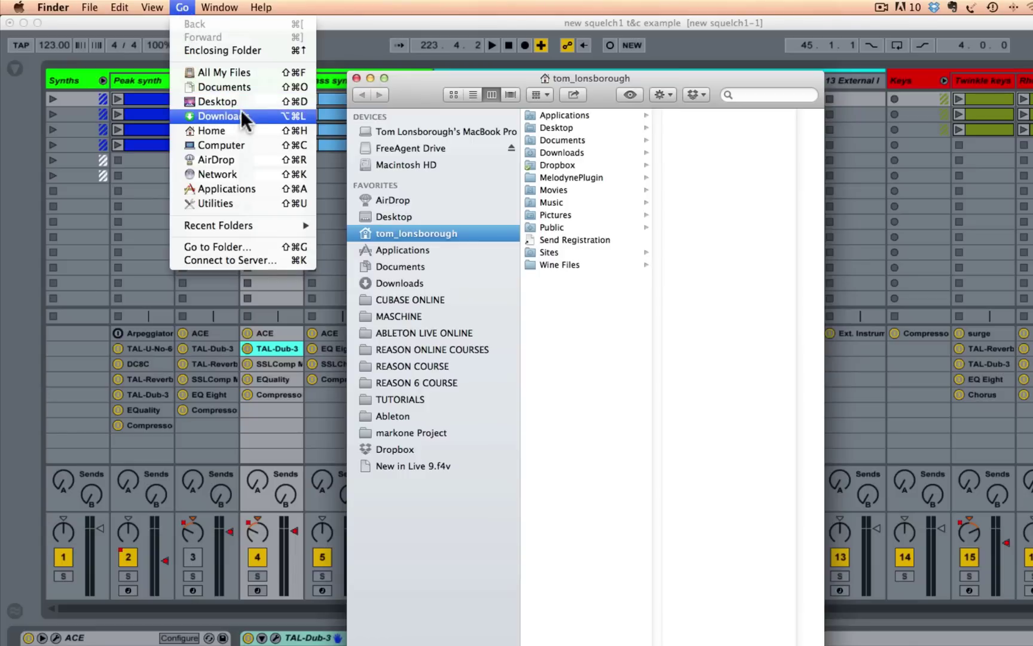
{"action": "key", "text": "alt"}
{"action": "key", "text": "alt"}
{"action": "key", "text": "alt"}
{"action": "key", "text": "alt"}
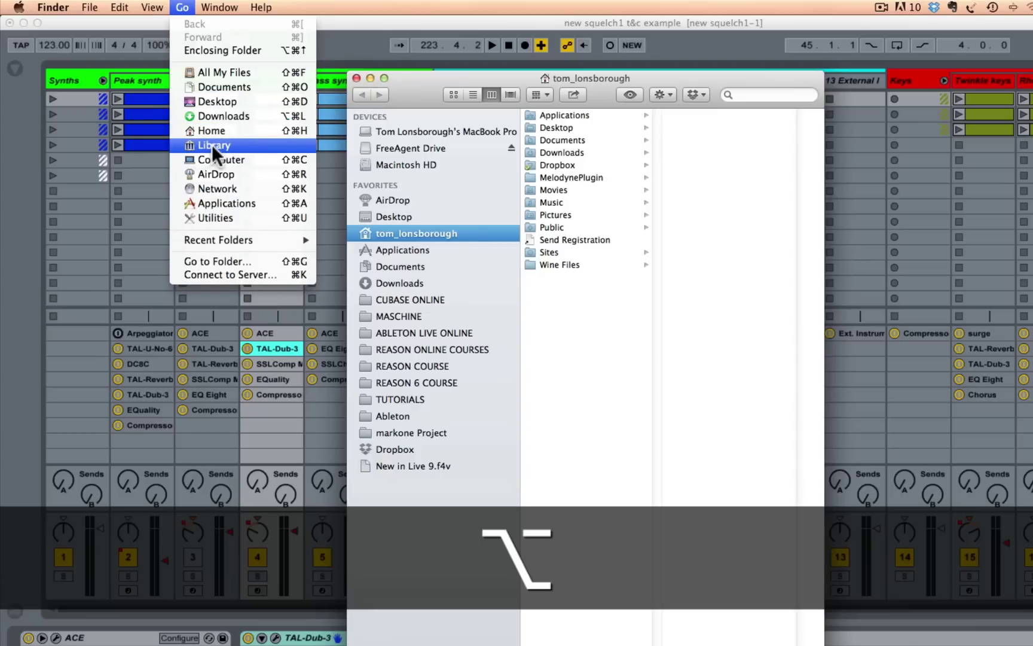
{"action": "left_click", "coordinate": [212, 145]}
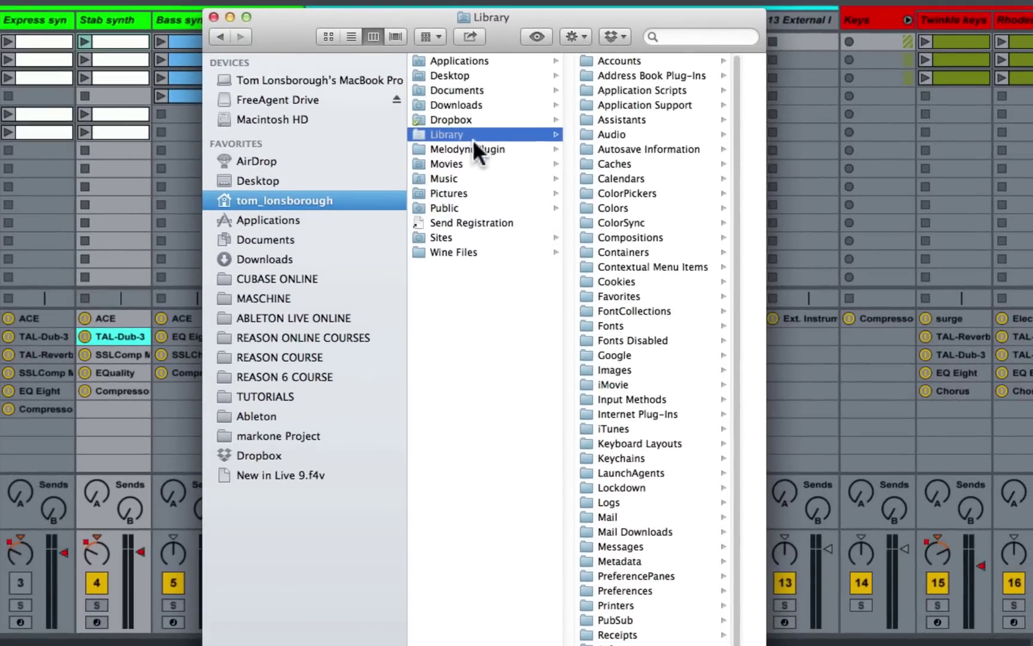
- Browse into Preferences > Ableton > Live 9.0.2 and preview Log.txt
{"action": "scroll", "coordinate": [661, 468], "scroll_direction": "down", "scroll_amount": 1}
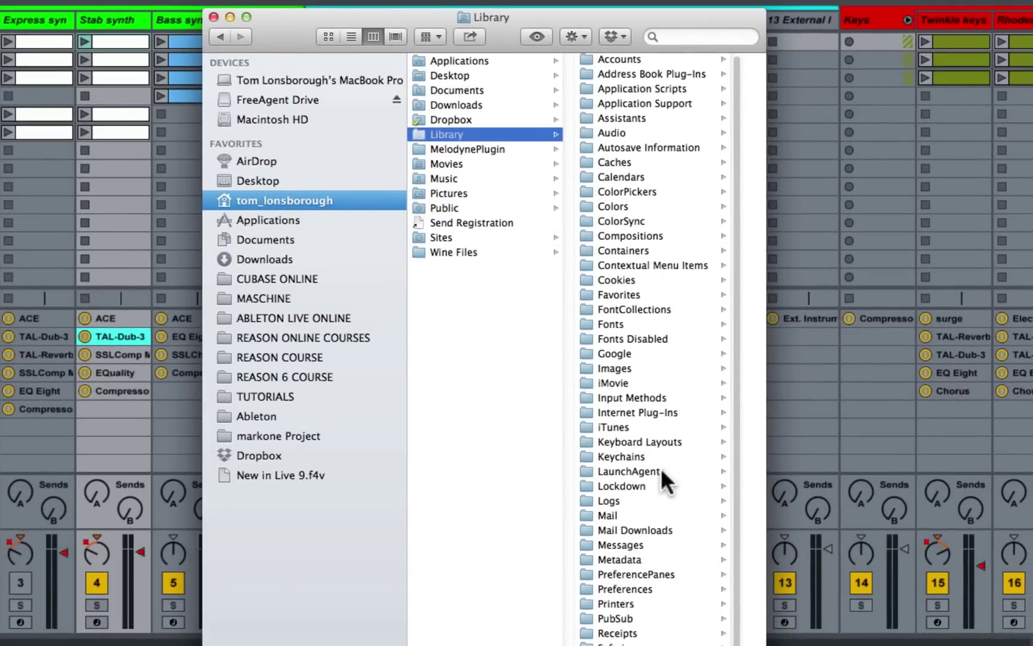
{"action": "left_click", "coordinate": [632, 587]}
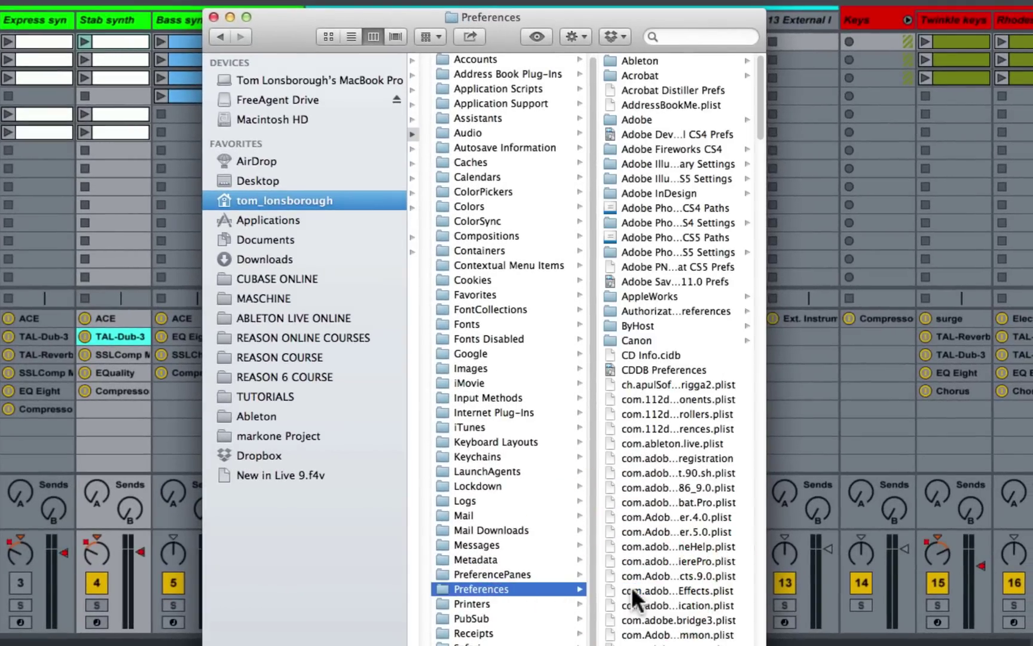
{"action": "left_click", "coordinate": [657, 55]}
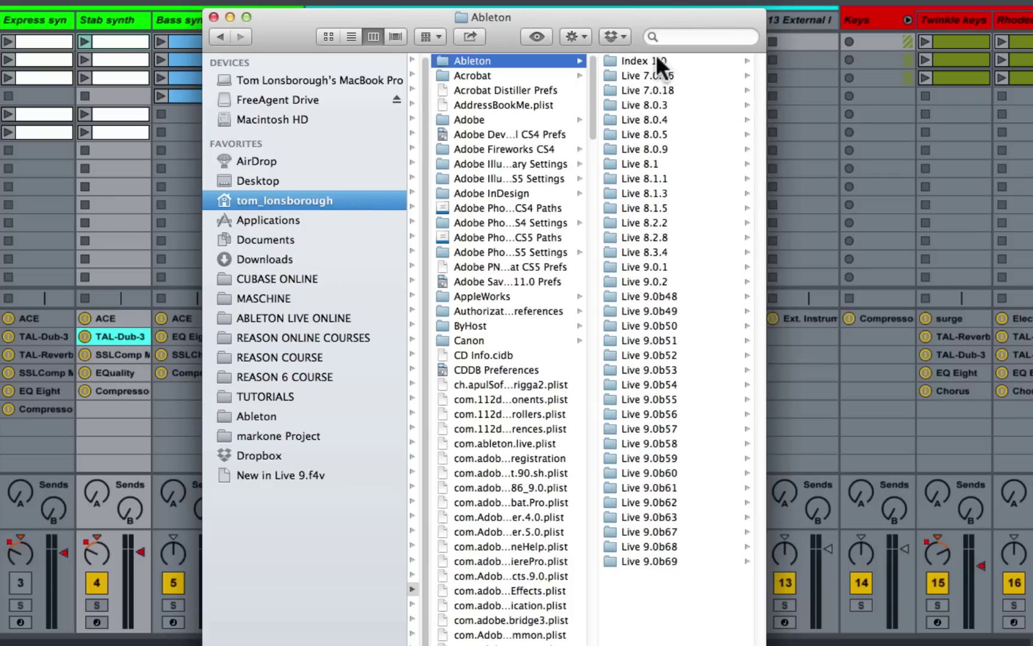
{"action": "left_click", "coordinate": [634, 281]}
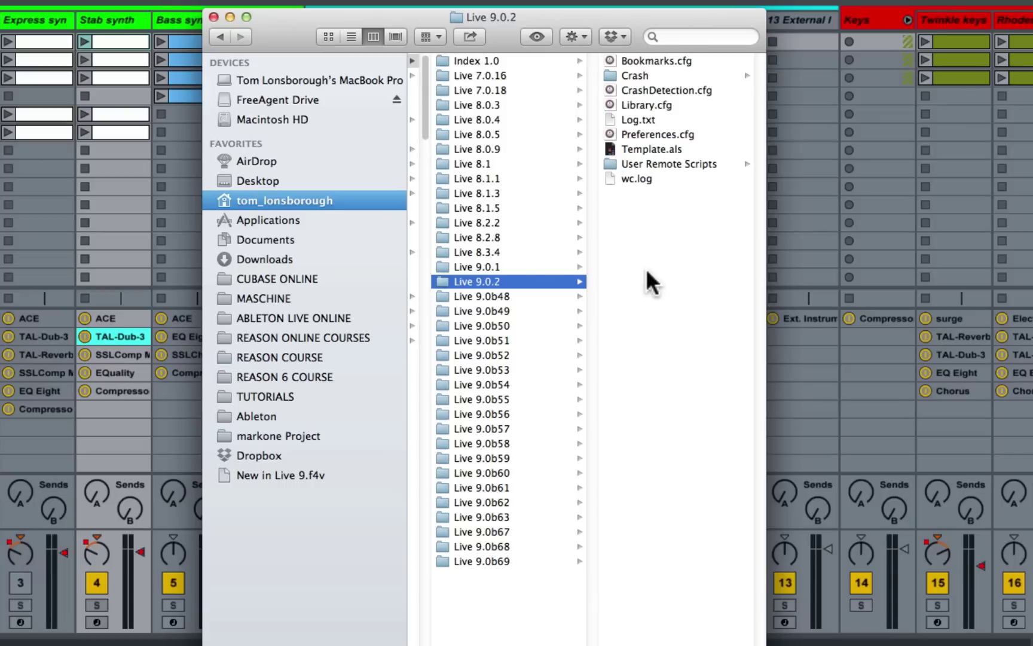
{"action": "left_click", "coordinate": [632, 120]}
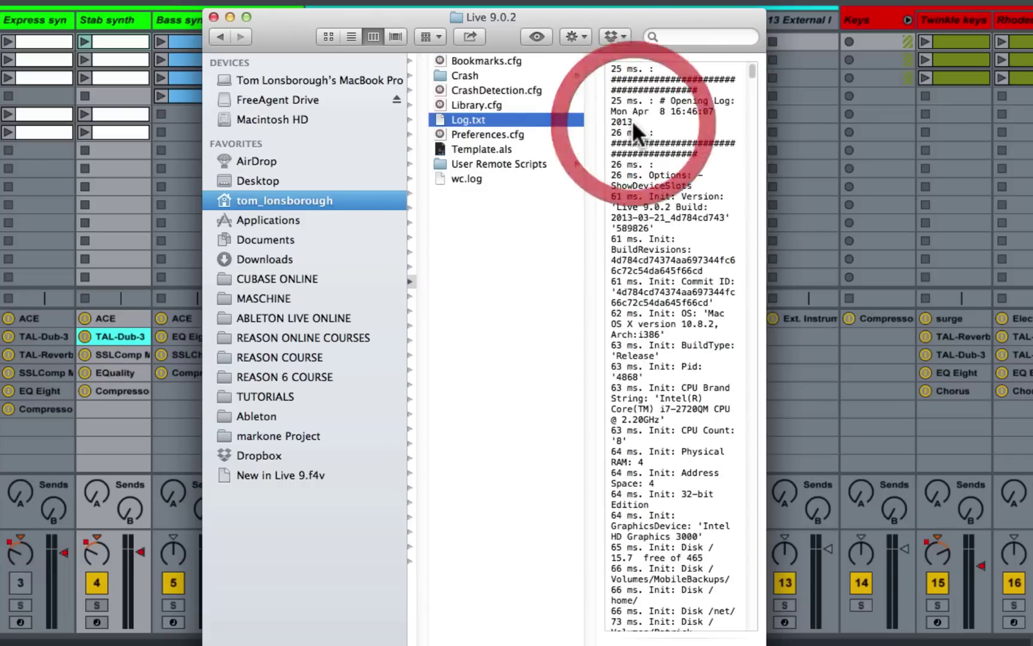
- Duplicate Log.txt and rename the copy to Options.txt
{"action": "right_click", "coordinate": [468, 121]}
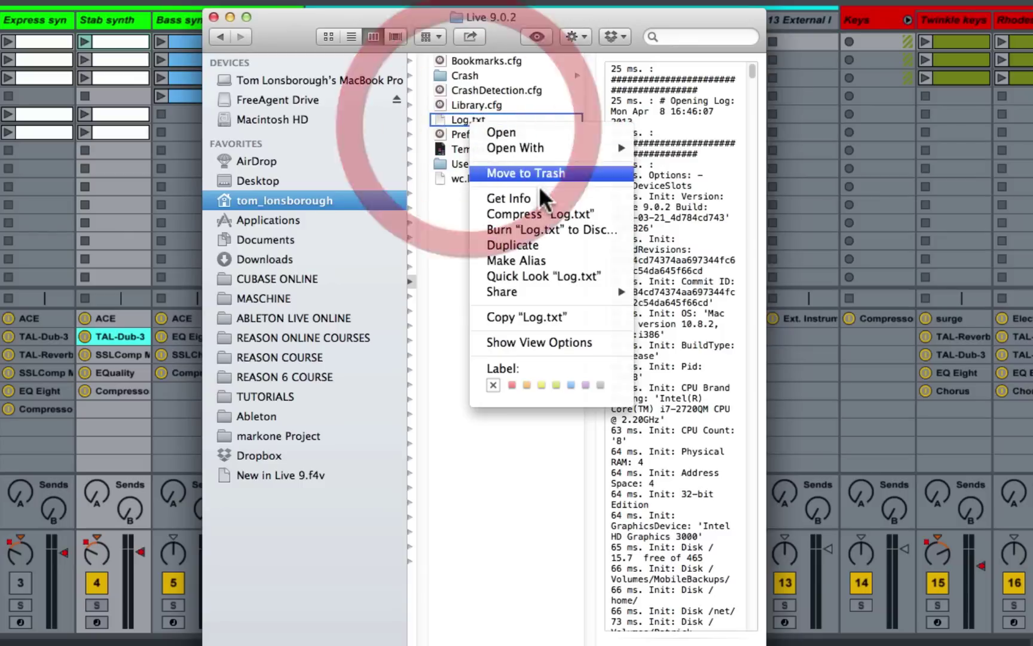
{"action": "left_click", "coordinate": [523, 248]}
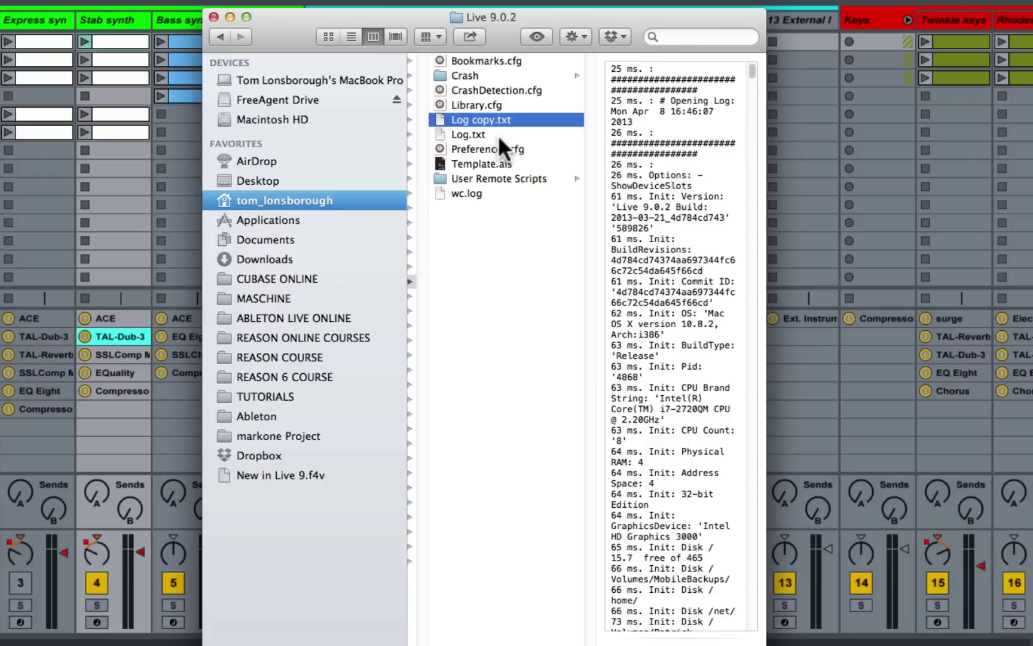
{"action": "left_click", "coordinate": [471, 120]}
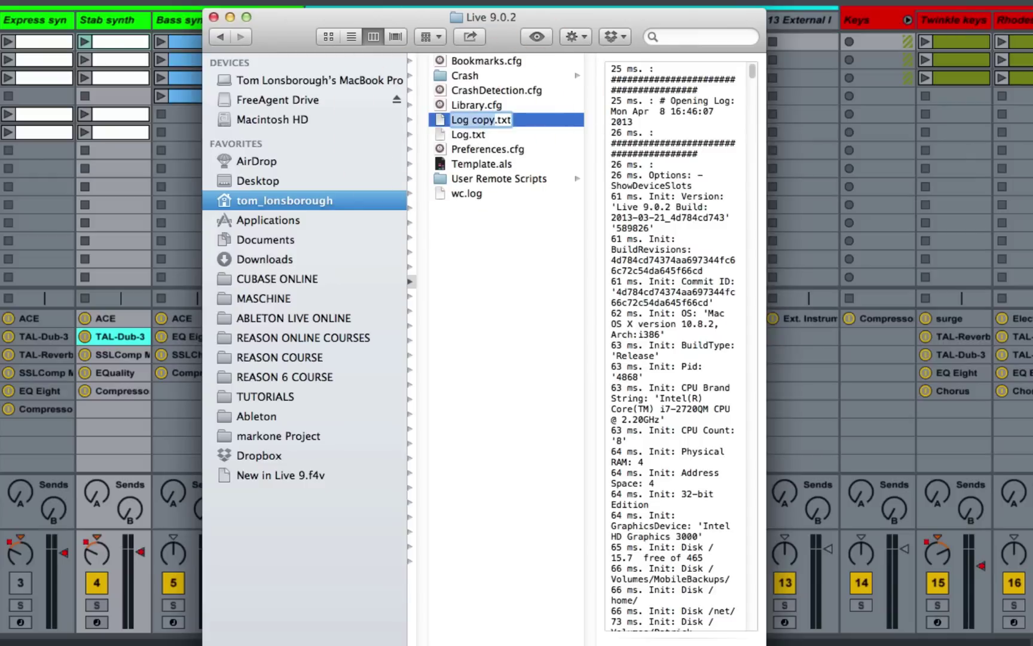
{"action": "type", "text": "Option"}
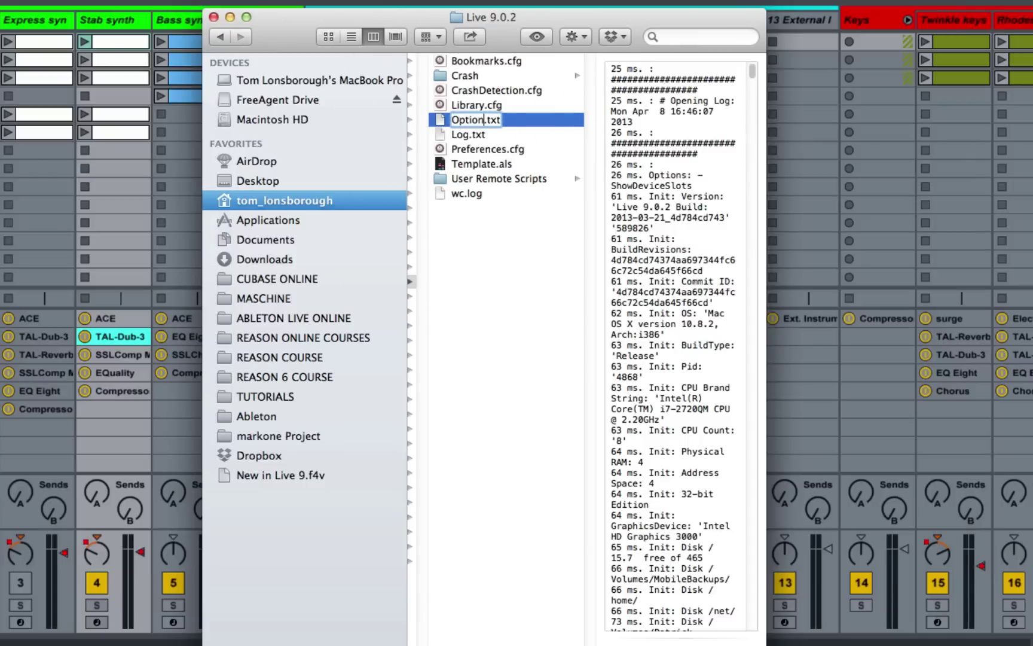
{"action": "type", "text": "s"}
{"action": "key", "text": "Return"}
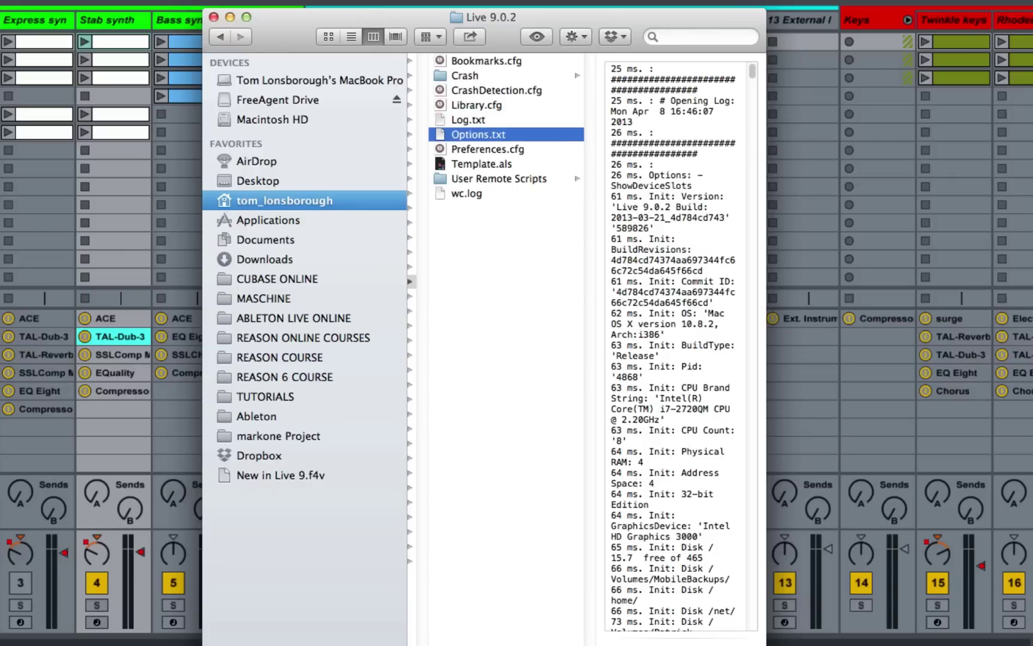
- Open Options.txt in TextEdit, delete all its log text, and move the window lower
{"action": "double_click", "coordinate": [462, 133]}
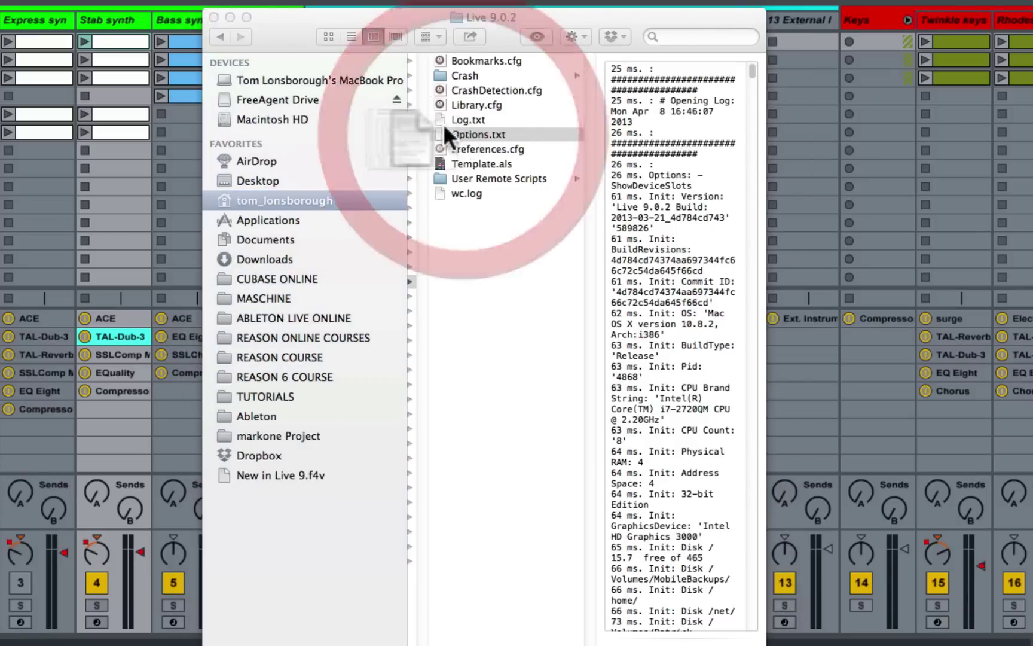
{"action": "left_click", "coordinate": [351, 314], "text": "shift"}
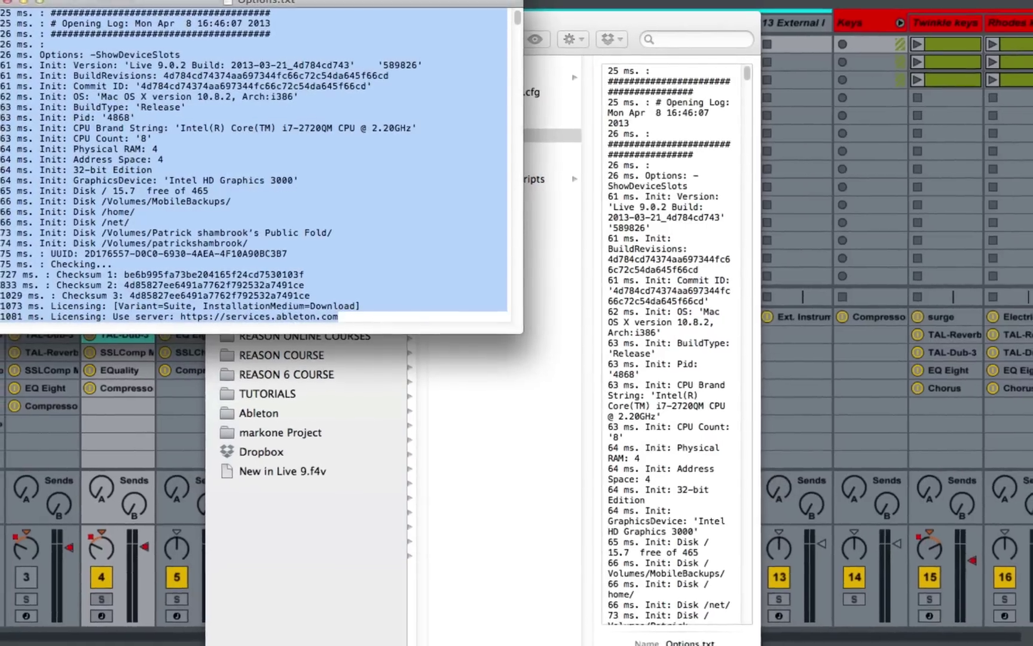
{"action": "key", "text": "BackSpace"}
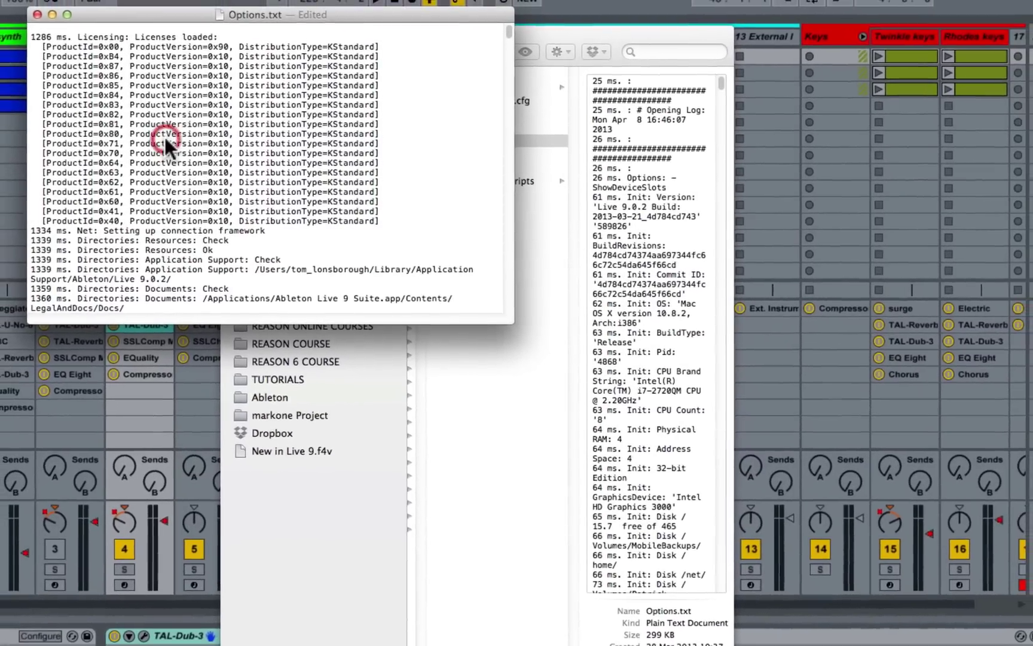
{"action": "key", "text": "super+a"}
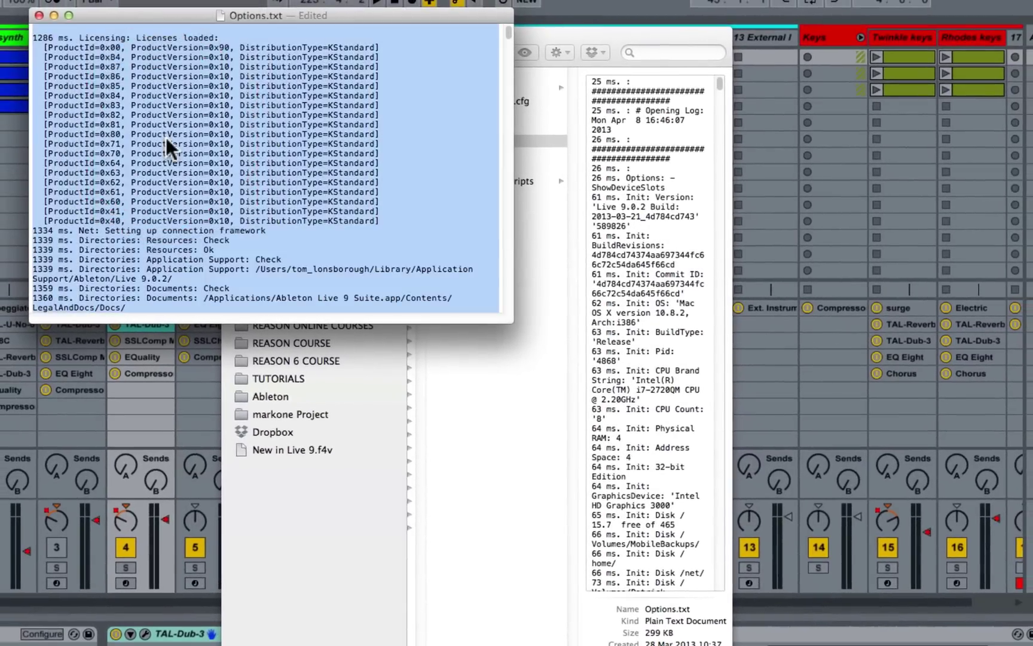
{"action": "key", "text": "BackSpace"}
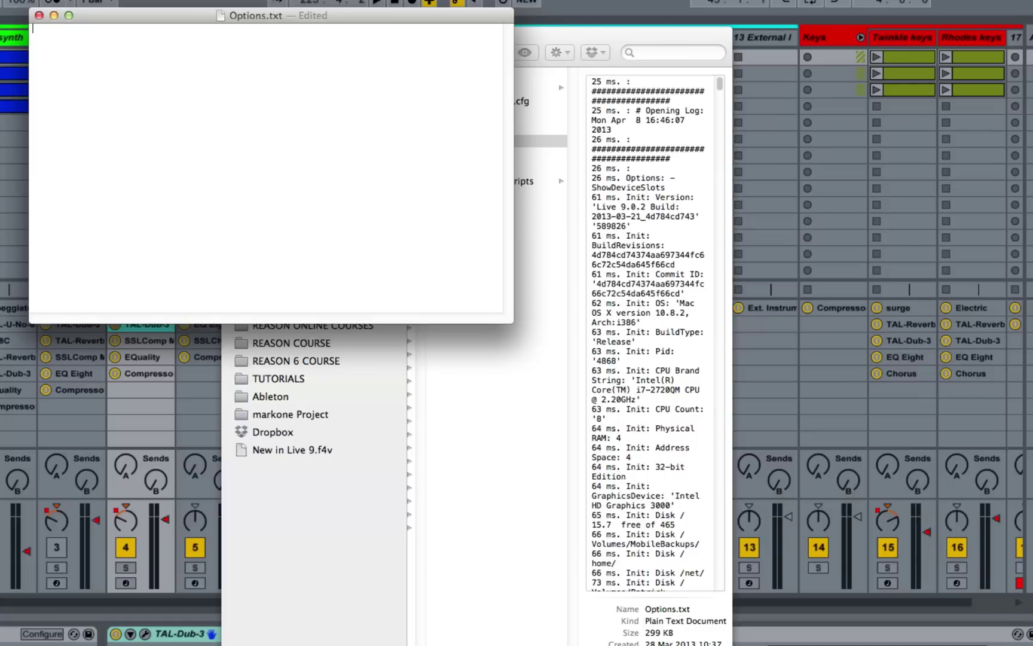
{"action": "left_click_drag", "start_coordinate": [149, 15], "coordinate": [29, 227]}
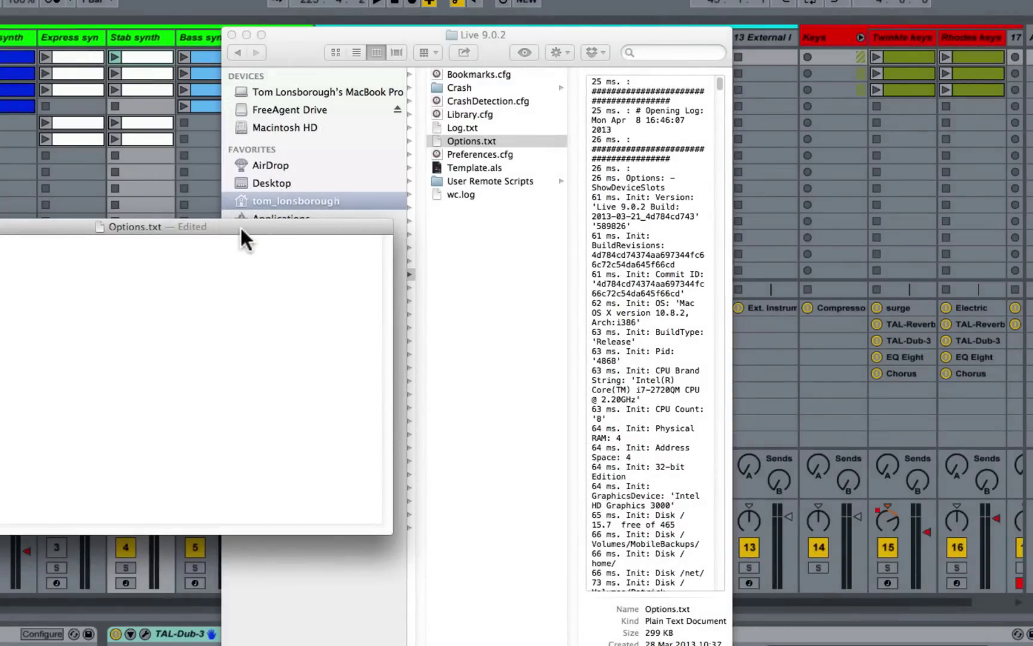
{"action": "left_click_drag", "start_coordinate": [239, 225], "coordinate": [392, 264]}
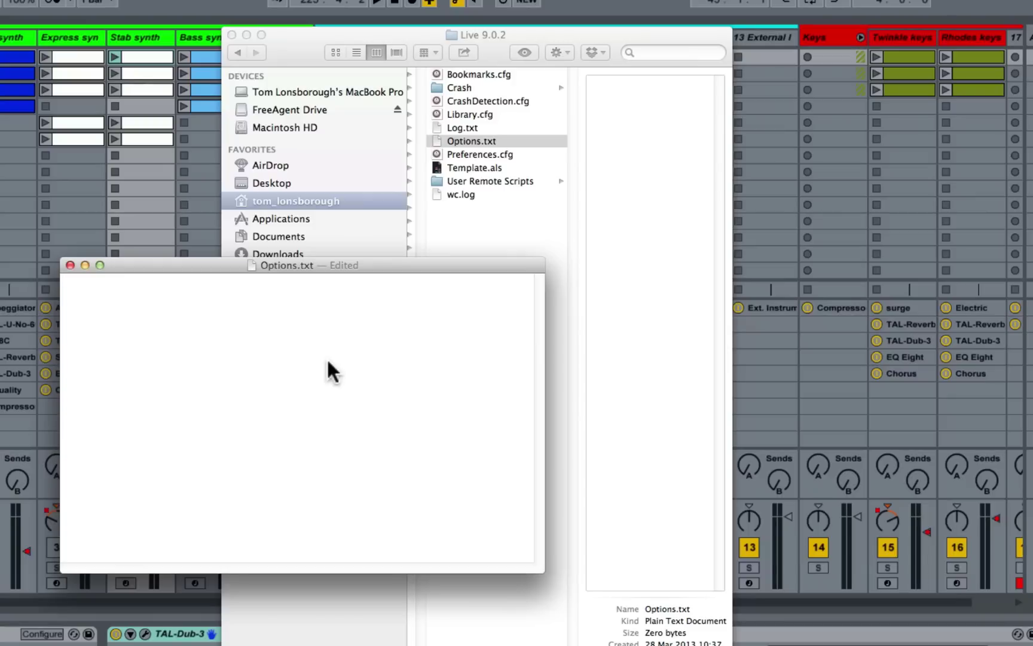
- Make -ShowDeviceSlots the only text in Options.txt and save it at 16 bytes
{"action": "type", "text": "-ShowDeviceSlots"}
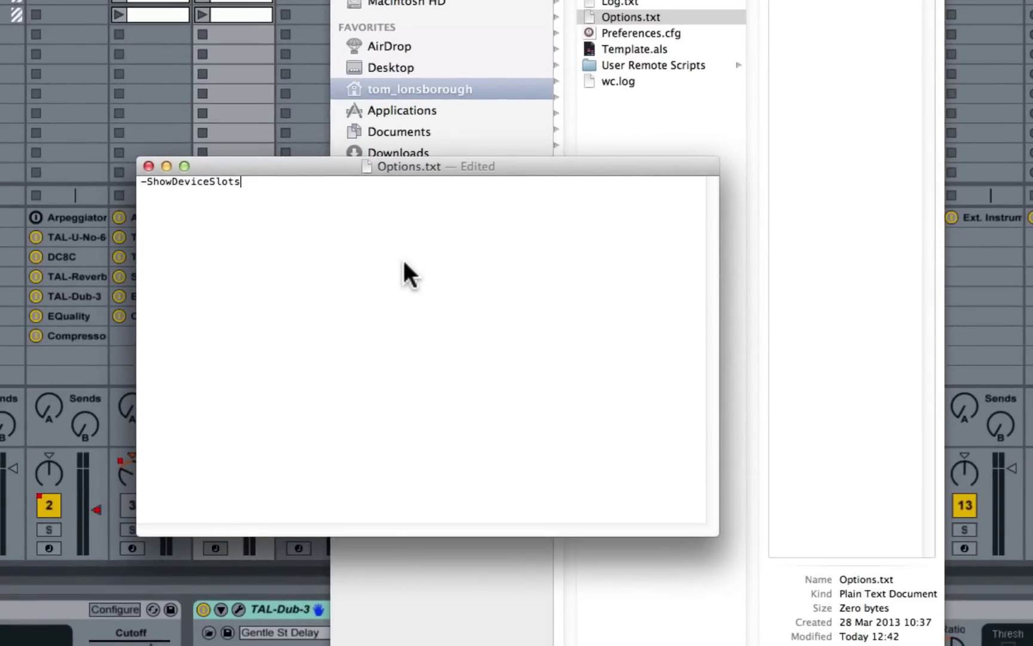
{"action": "key", "text": "super+s"}
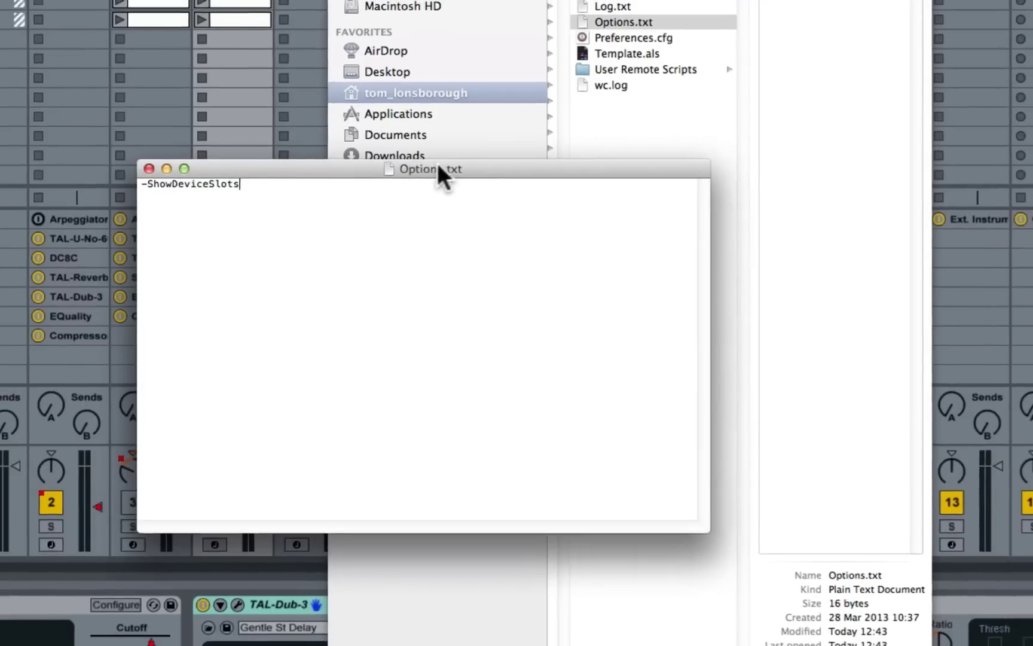
{"action": "left_click_drag", "start_coordinate": [438, 171], "coordinate": [1031, 238]}
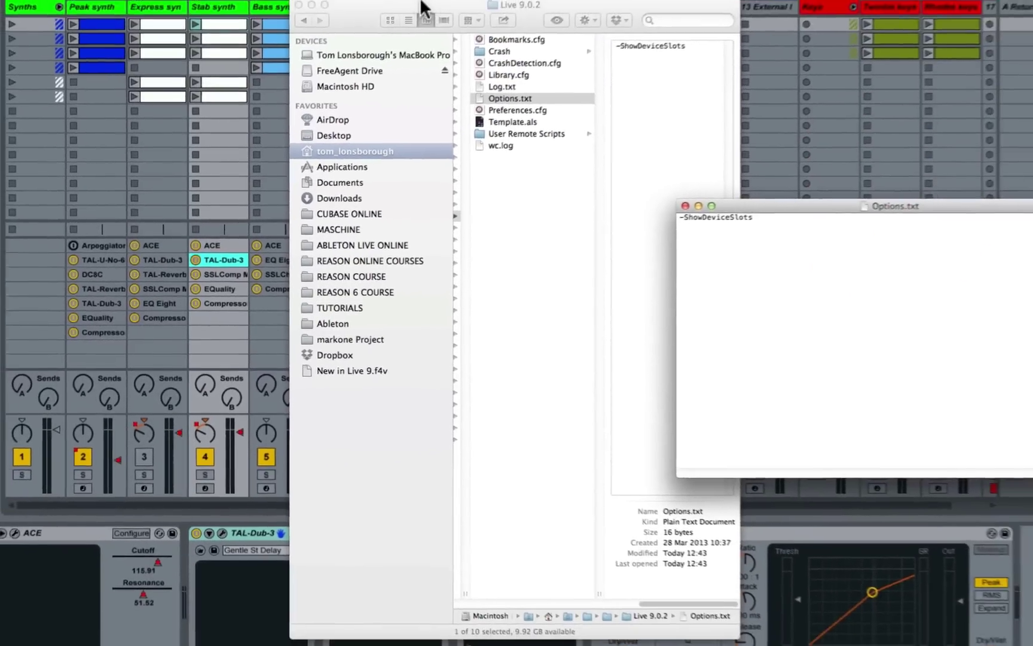
{"action": "left_click", "coordinate": [346, 19]}
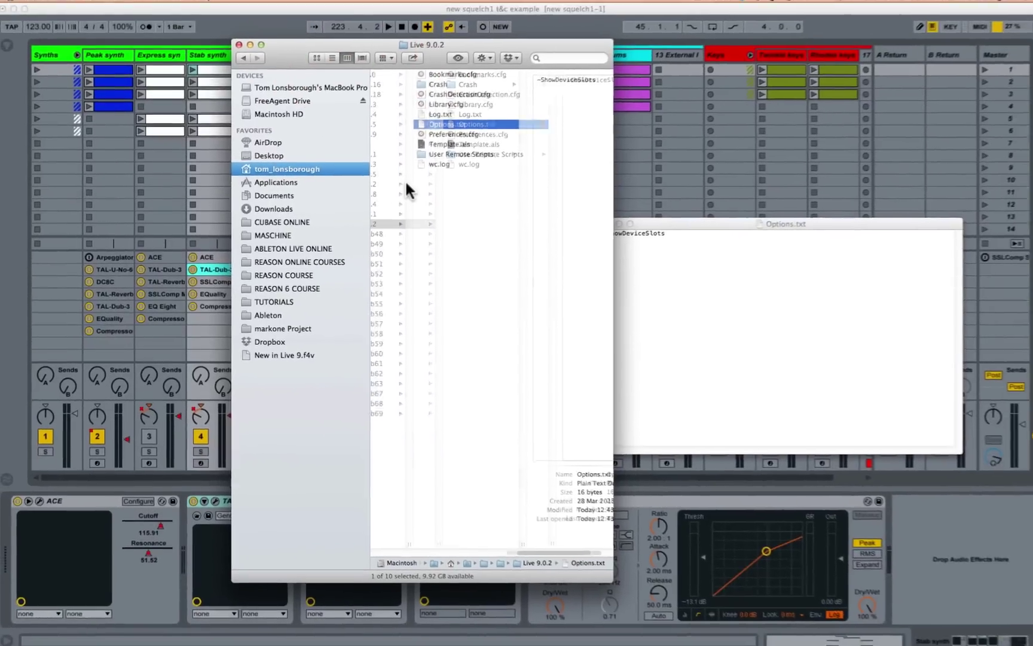
{"action": "scroll", "coordinate": [399, 185], "scroll_direction": "left", "scroll_amount": 3}
{"action": "scroll", "coordinate": [453, 221], "scroll_direction": "right", "scroll_amount": 3}
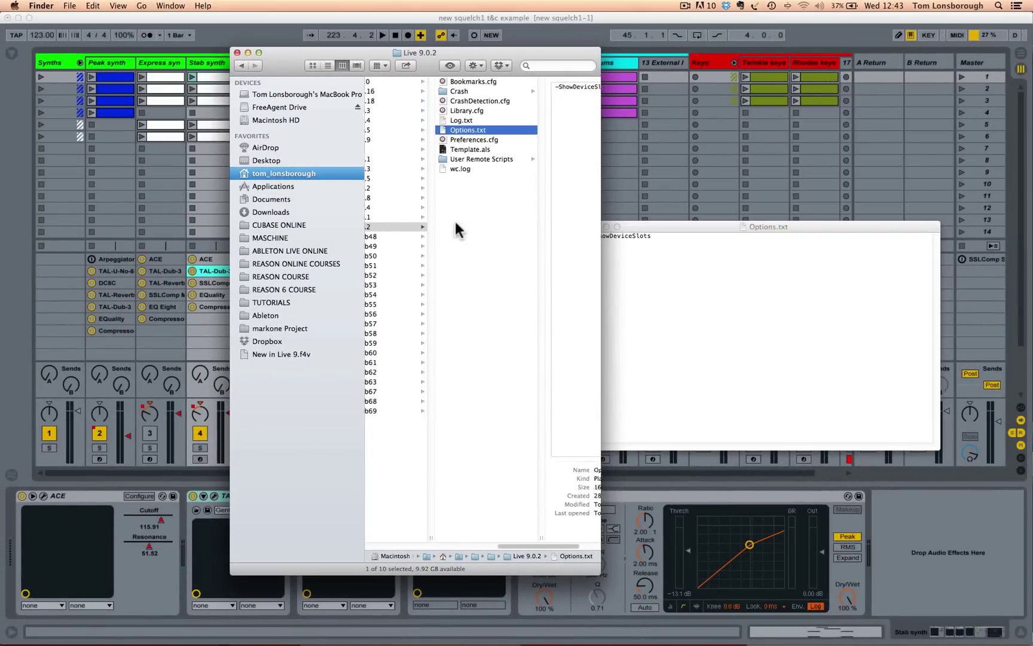
{"action": "scroll", "coordinate": [418, 180], "scroll_direction": "right", "scroll_amount": 2}
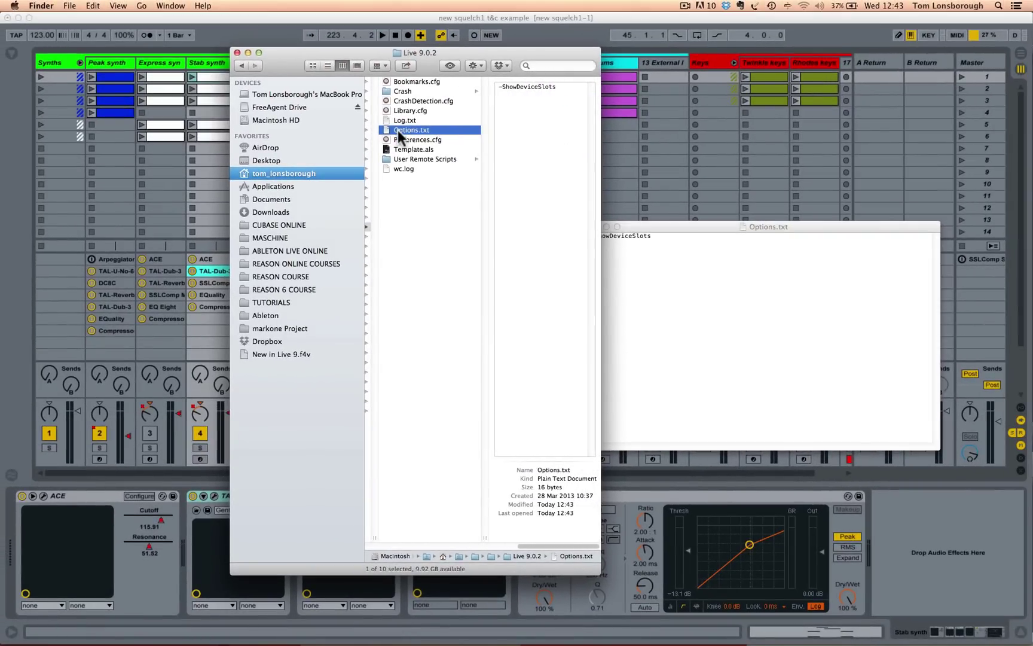
- Close the Options.txt TextEdit window and the Finder window
{"action": "left_click_drag", "start_coordinate": [644, 226], "coordinate": [459, 233]}
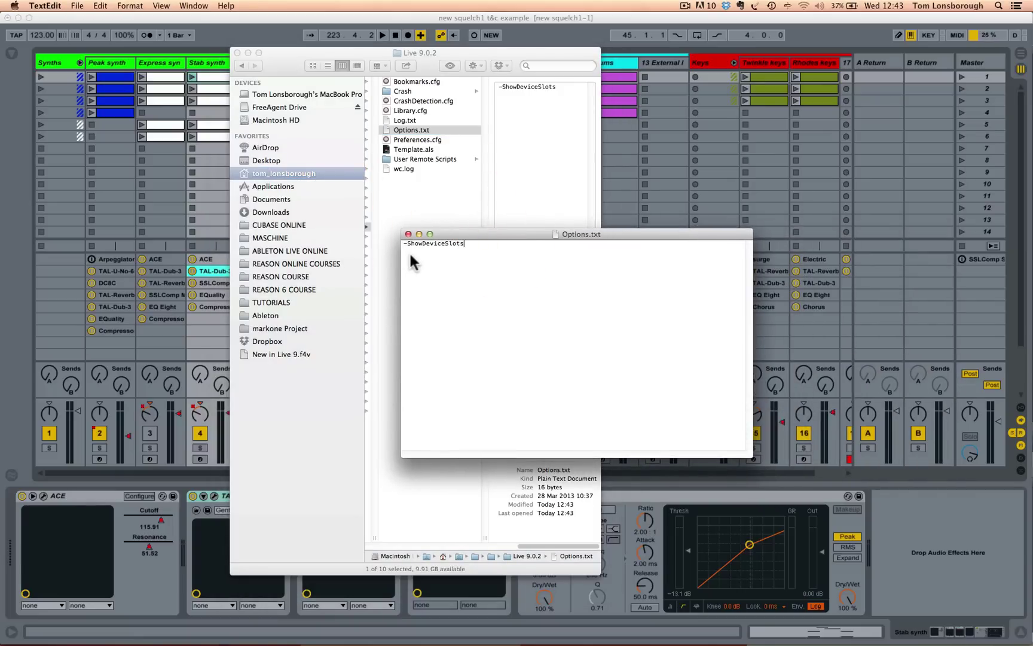
{"action": "left_click_drag", "start_coordinate": [469, 232], "coordinate": [457, 218]}
{"action": "key", "text": "super+q"}
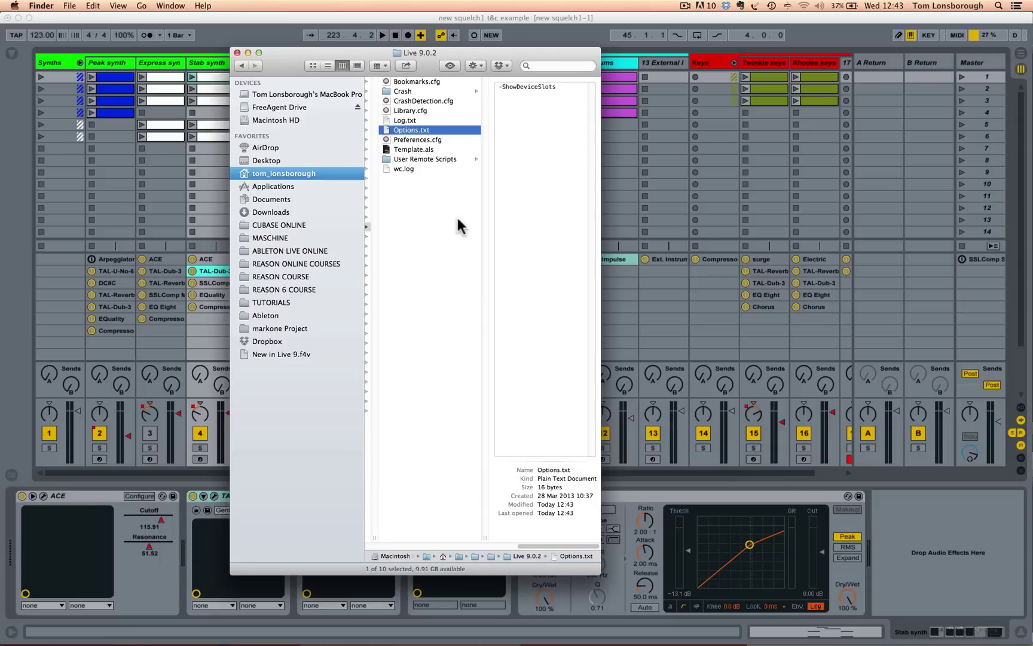
{"action": "left_click", "coordinate": [284, 61]}
{"action": "left_click_drag", "start_coordinate": [284, 61], "coordinate": [231, 51]}
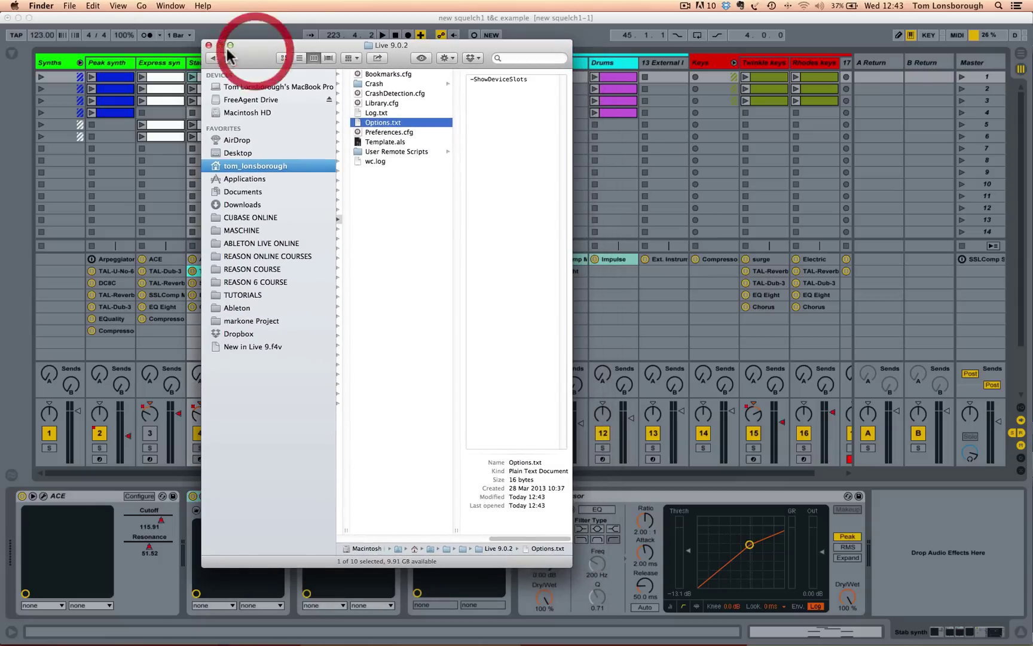
{"action": "left_click", "coordinate": [208, 48]}
- Quit Live without saving the set and relaunch Ableton Live 9 Suite from the Dock
{"action": "left_click", "coordinate": [254, 17]}
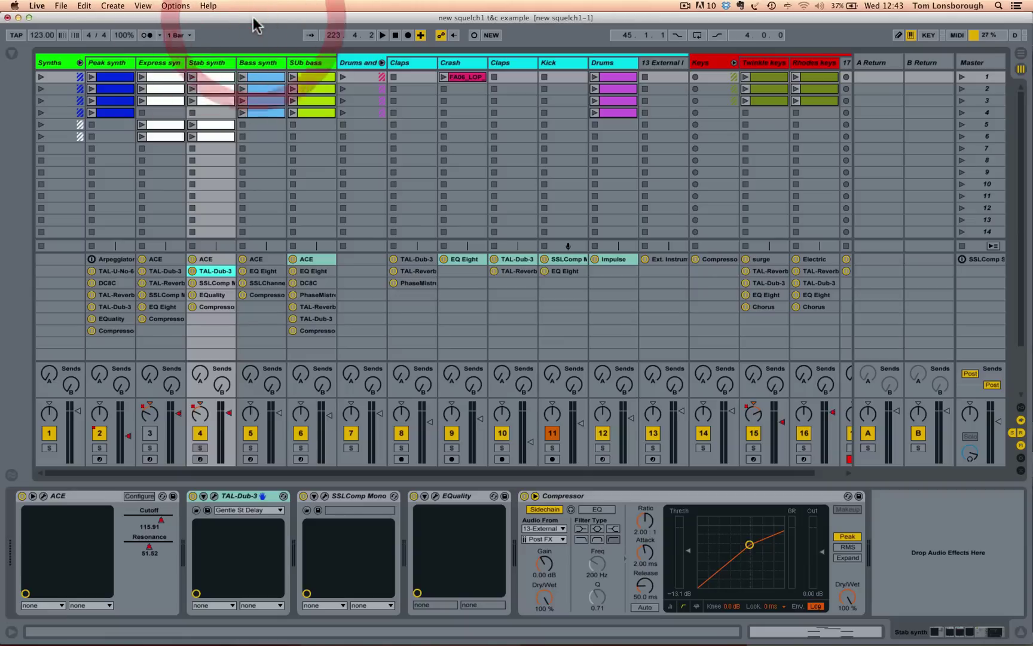
{"action": "key", "text": "super+q"}
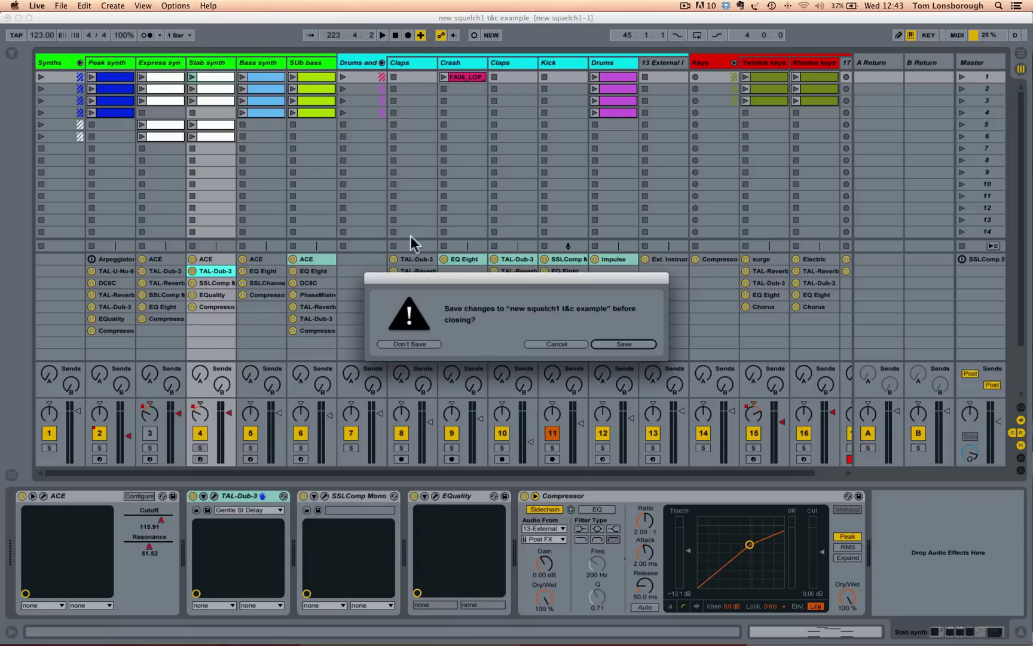
{"action": "left_click", "coordinate": [413, 341]}
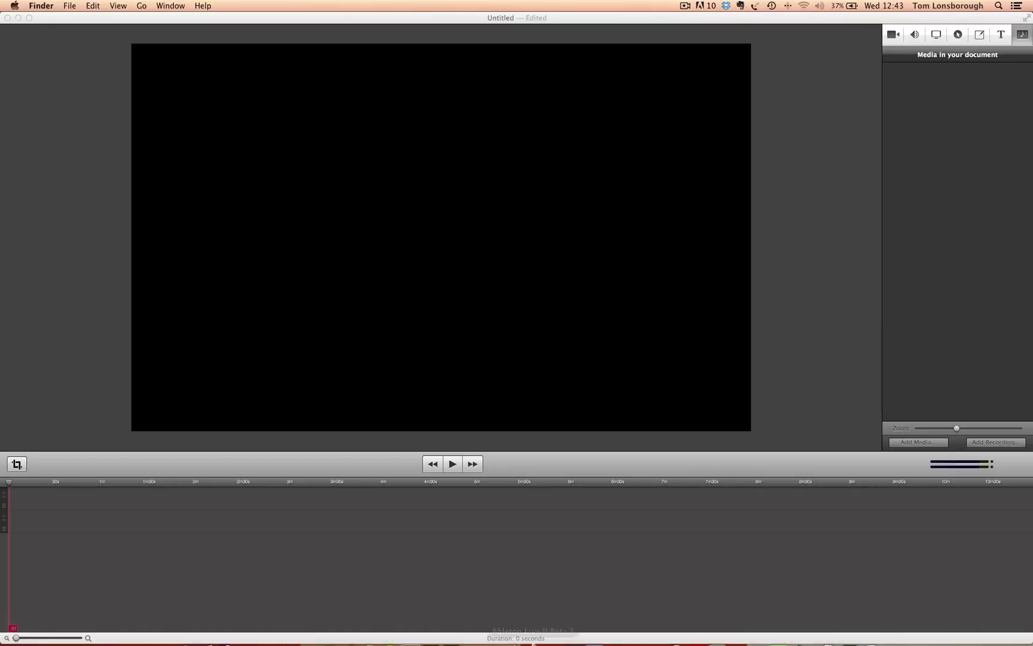
{"action": "mouse_move", "coordinate": [455, 635]}
{"action": "left_click", "coordinate": [553, 633]}
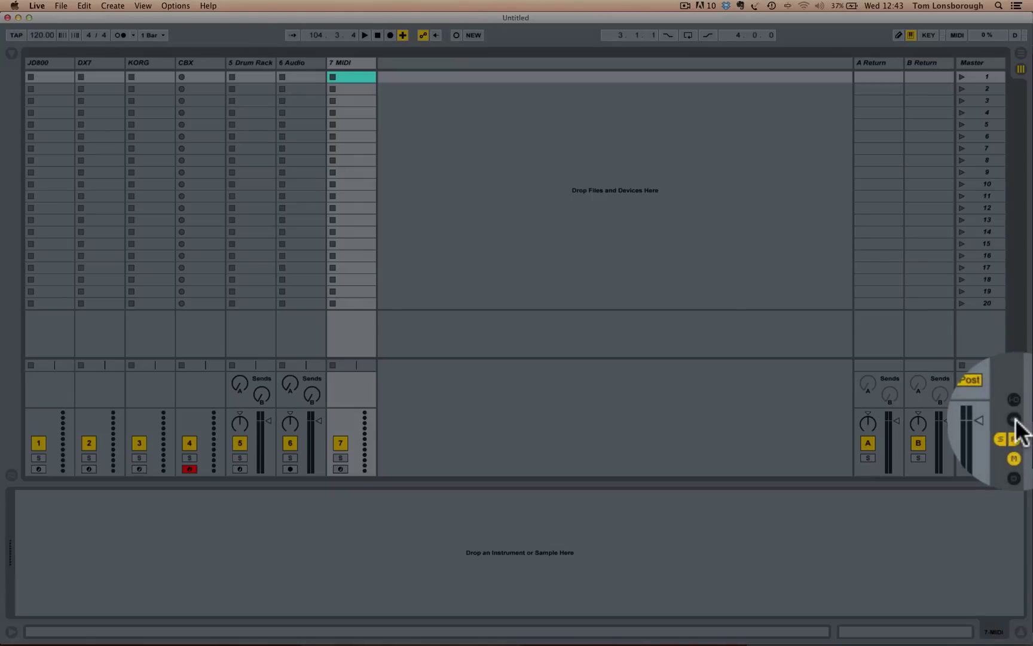
- Show the per-track device lists again and select track 5, Drum Rack
{"action": "left_click", "coordinate": [1019, 420]}
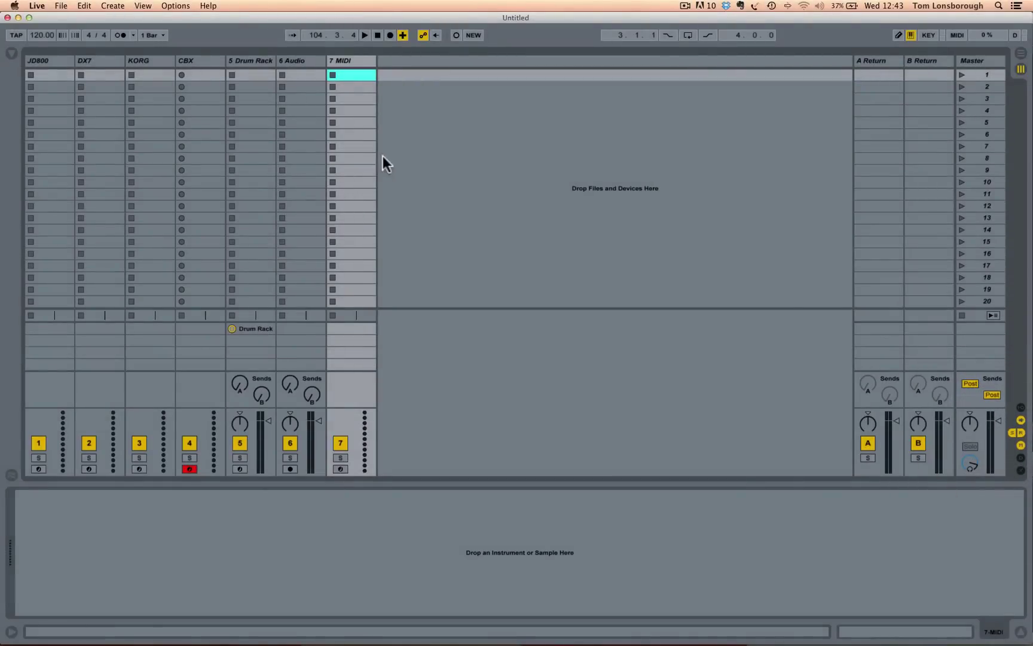
{"action": "left_click", "coordinate": [261, 61]}
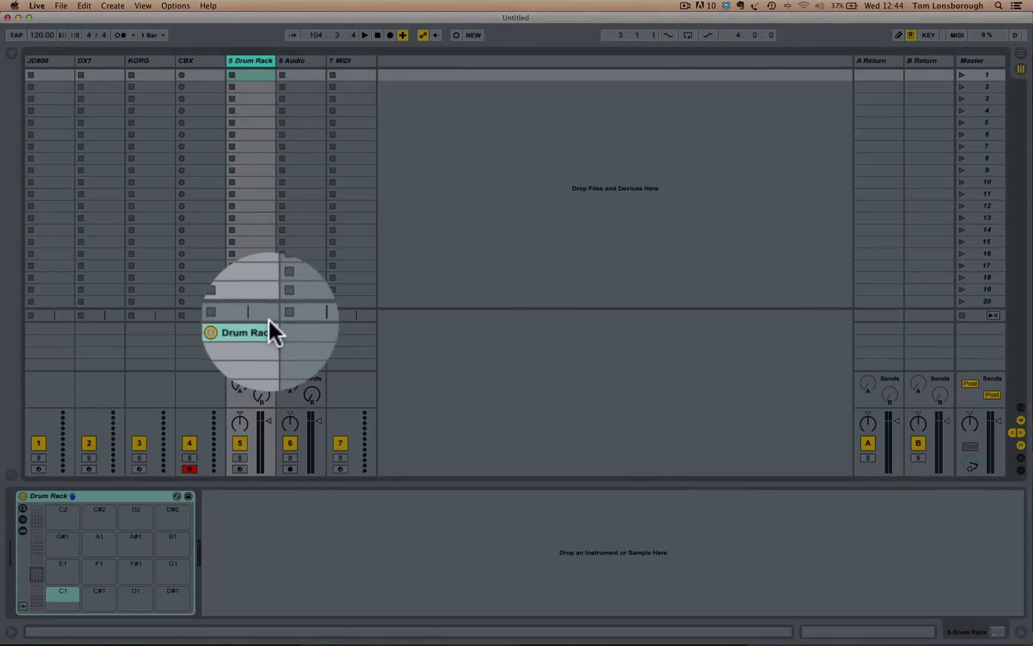
{"action": "left_click", "coordinate": [269, 319]}
{"action": "left_click", "coordinate": [270, 303]}
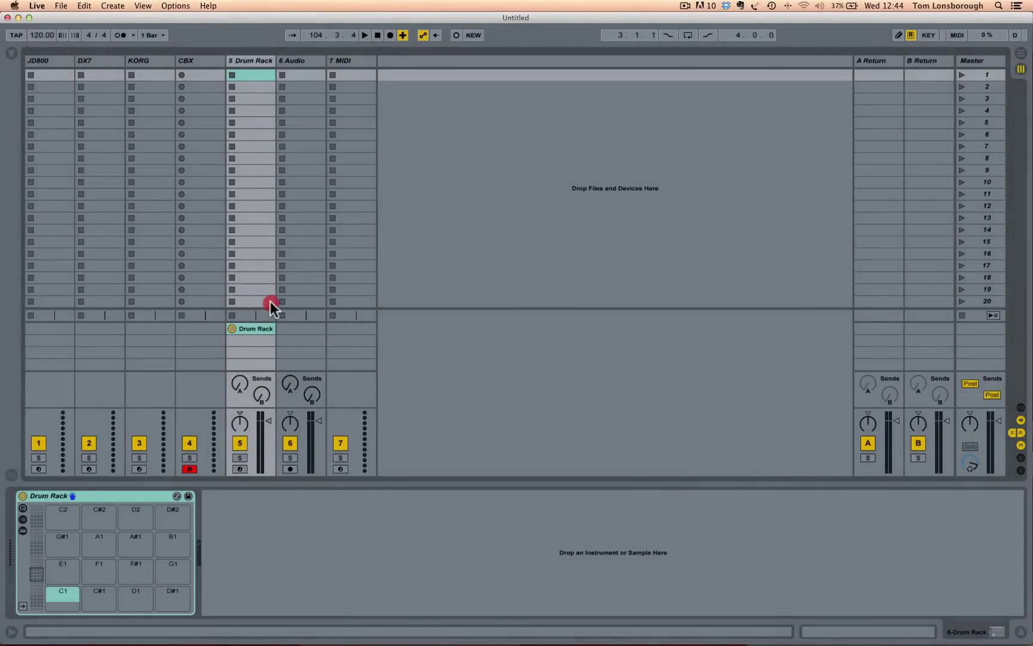
{"action": "left_click", "coordinate": [265, 295]}
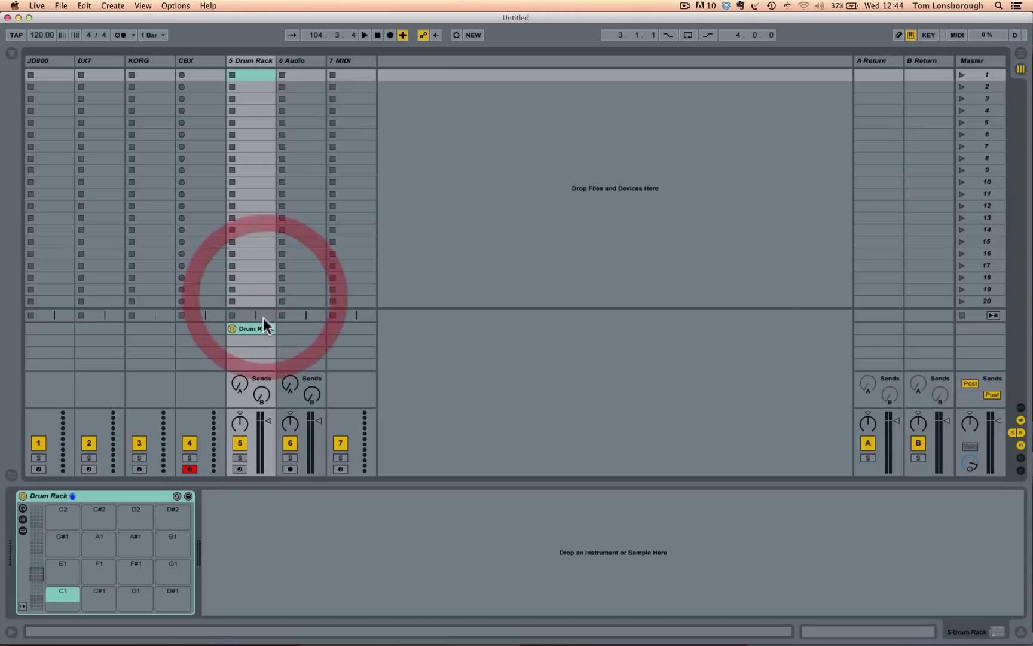
- Select the Drum Rack device entry, enlarge the device-list row, then hide the device lists
{"action": "left_click", "coordinate": [263, 322]}
{"action": "left_click", "coordinate": [262, 320]}
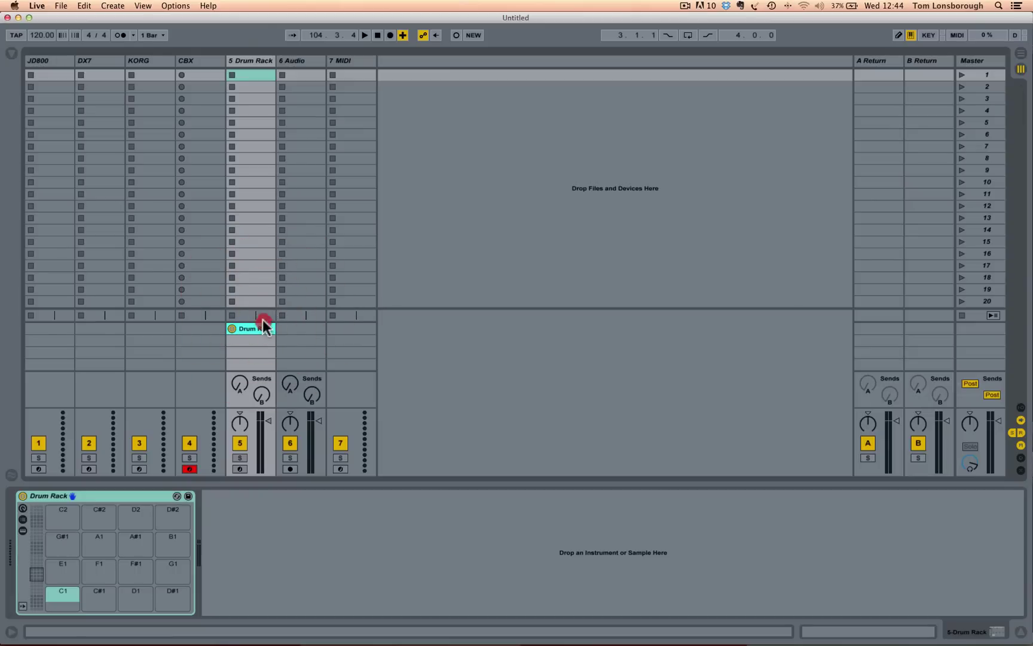
{"action": "mouse_move", "coordinate": [263, 320]}
{"action": "left_mouse_down"}
{"action": "mouse_move", "coordinate": [249, 163]}
{"action": "mouse_move", "coordinate": [261, 250]}
{"action": "mouse_move", "coordinate": [254, 366]}
{"action": "mouse_move", "coordinate": [253, 243]}
{"action": "mouse_move", "coordinate": [255, 310]}
{"action": "left_mouse_up"}
{"action": "left_click", "coordinate": [1020, 419]}
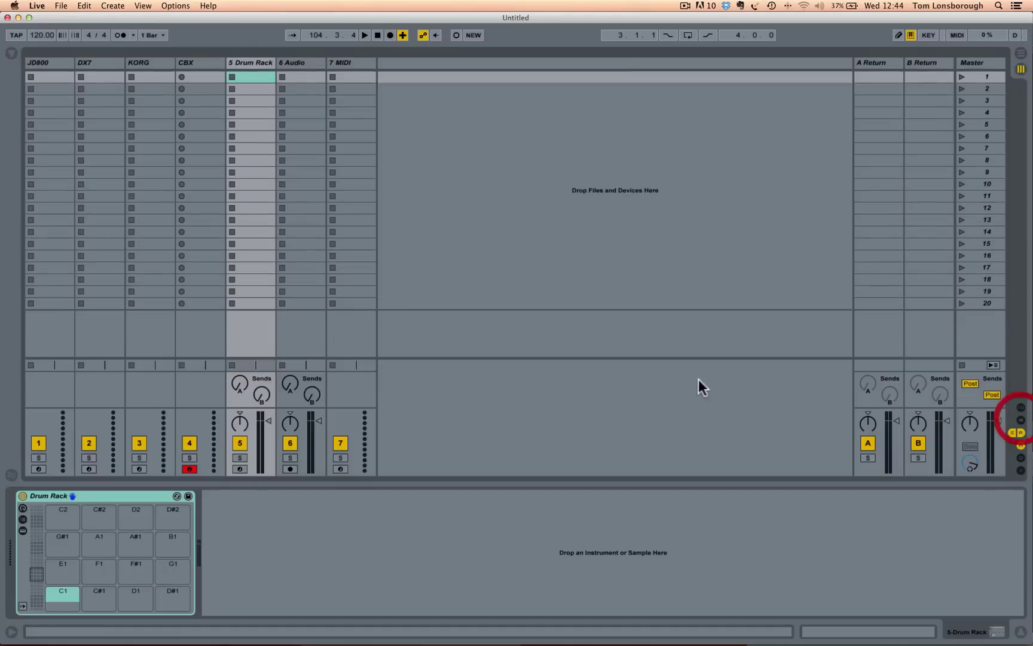